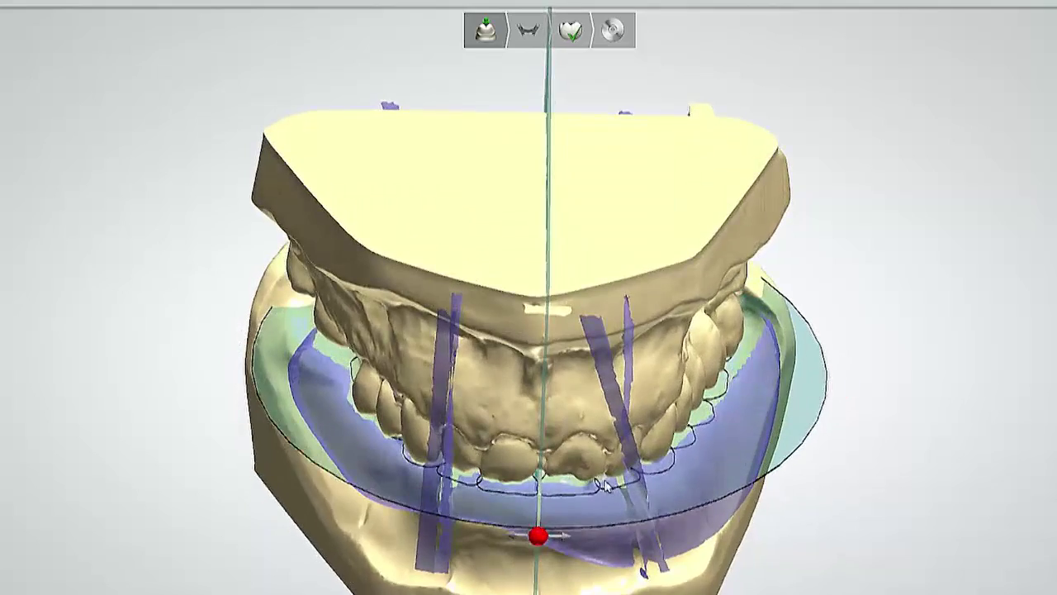
Step: Shift the front control point of the occlusal plane slightly sideways toward the upper arch's midline
drag(539, 542, 548, 541)
right_drag(703, 463, 702, 417)
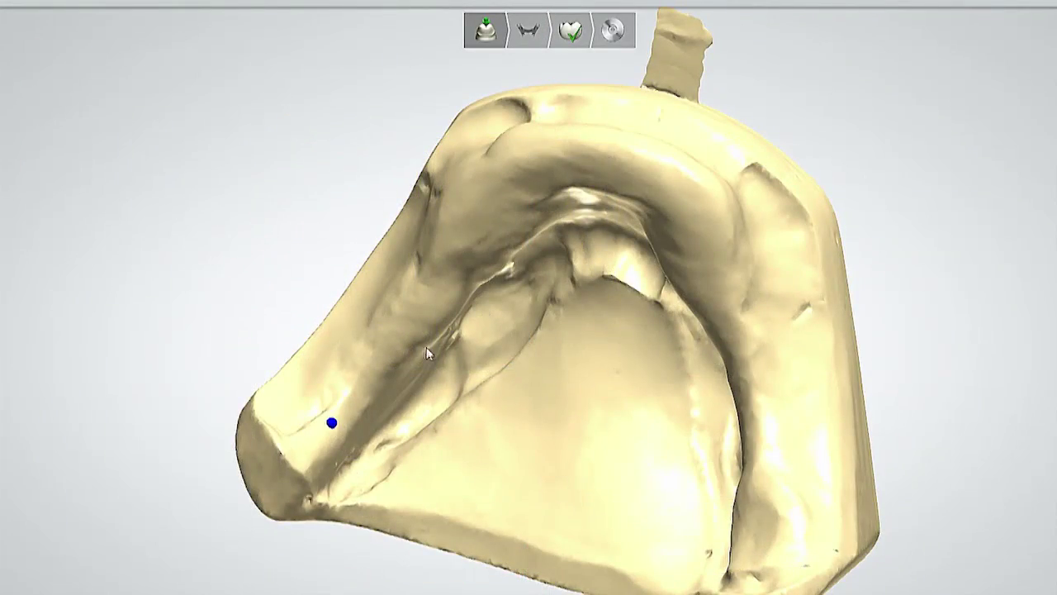
Step: Mark landmark points on the lower model at the front ridge crest, the remaining retromolar area and the side ridge in the premolar region
right_drag(644, 223, 646, 249)
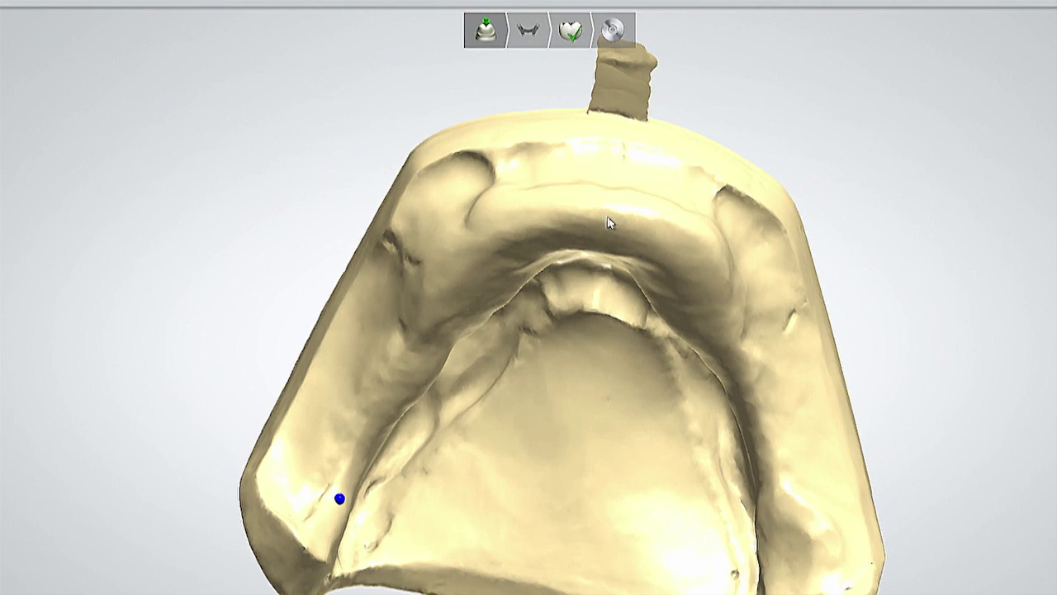
right_drag(662, 362, 666, 330)
right_drag(821, 441, 799, 512)
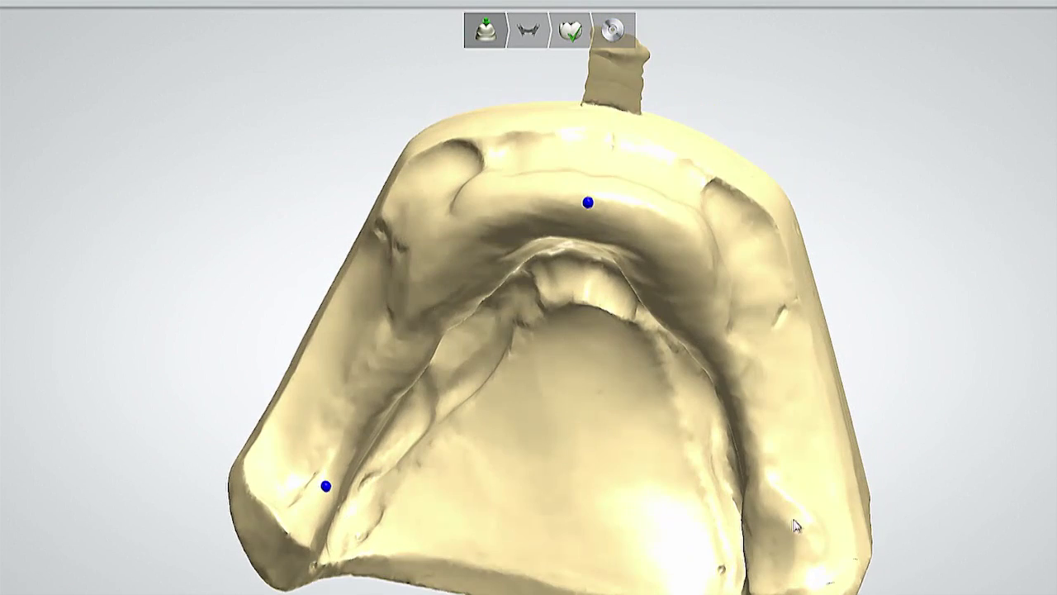
right_drag(741, 387, 739, 357)
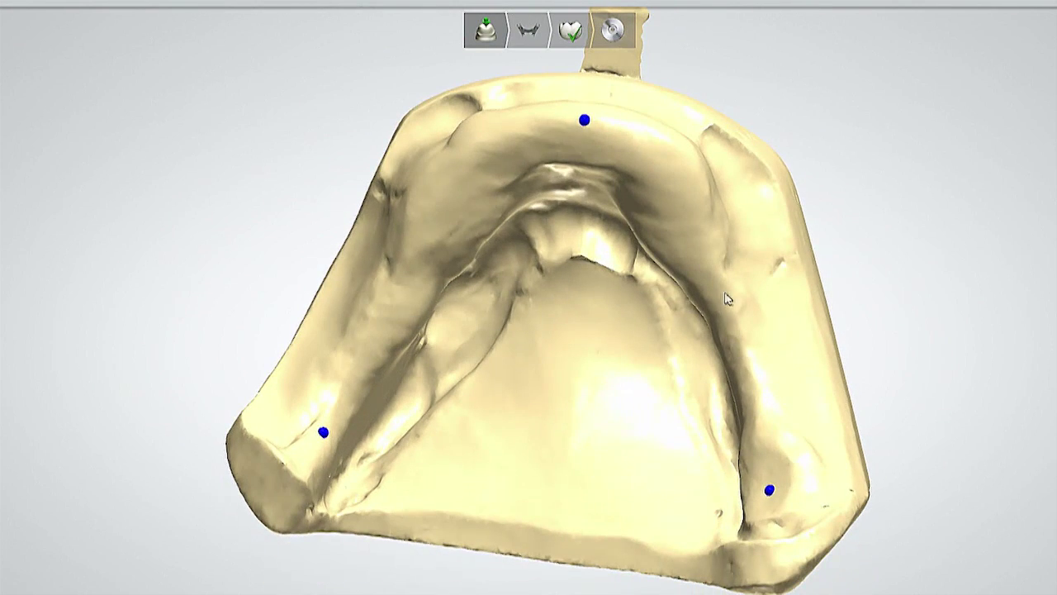
right_drag(671, 299, 475, 200)
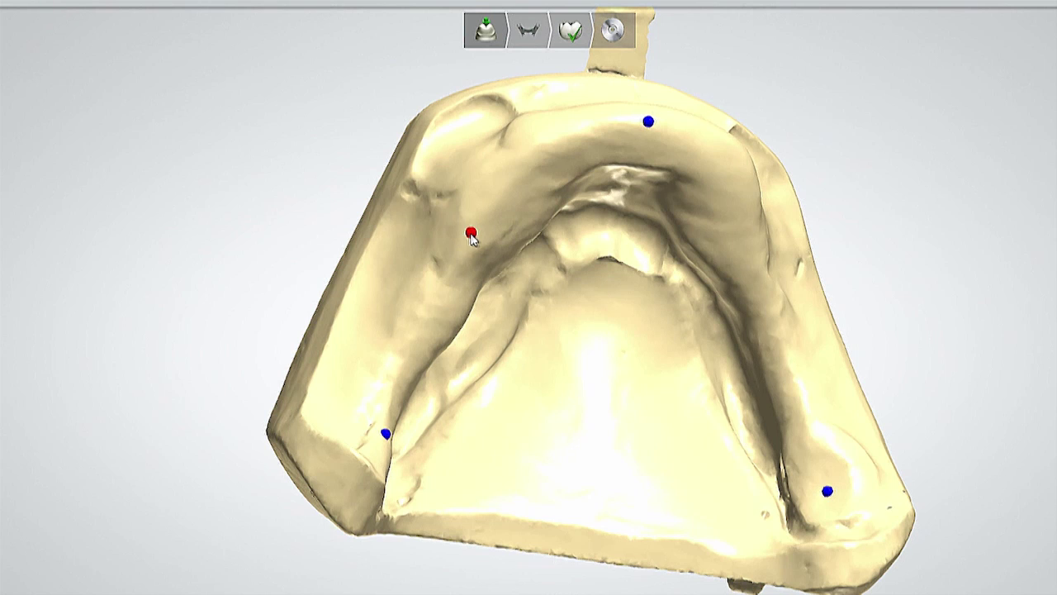
Step: Trace the denture border along the lingual side of the lower ridge, around the retromolar pad, and close it at its starting point
right_drag(631, 292, 619, 289)
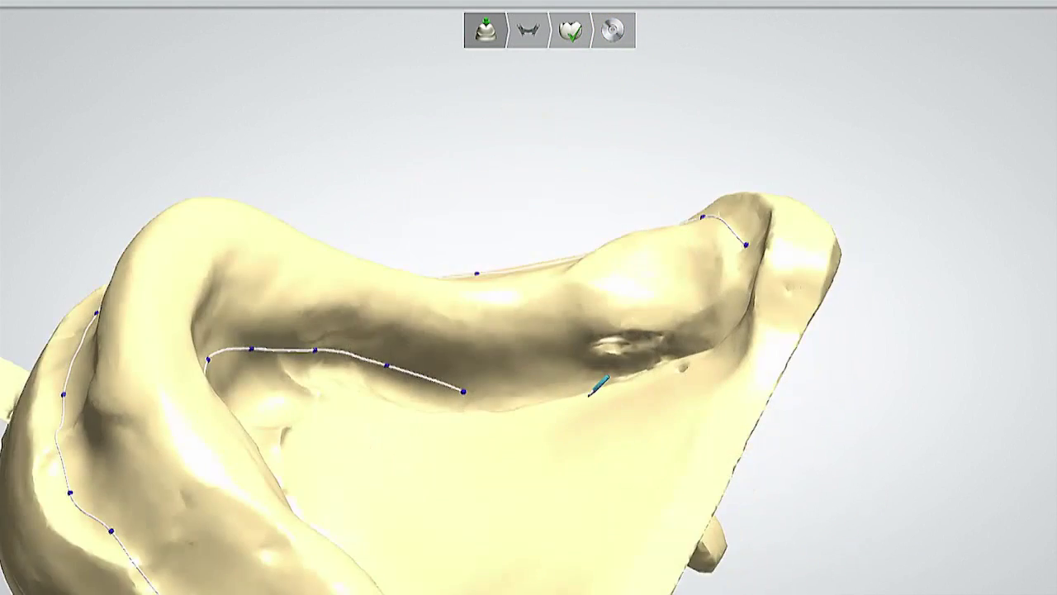
scroll(589, 395, up, 3)
click(489, 371)
scroll(583, 342, up, 3)
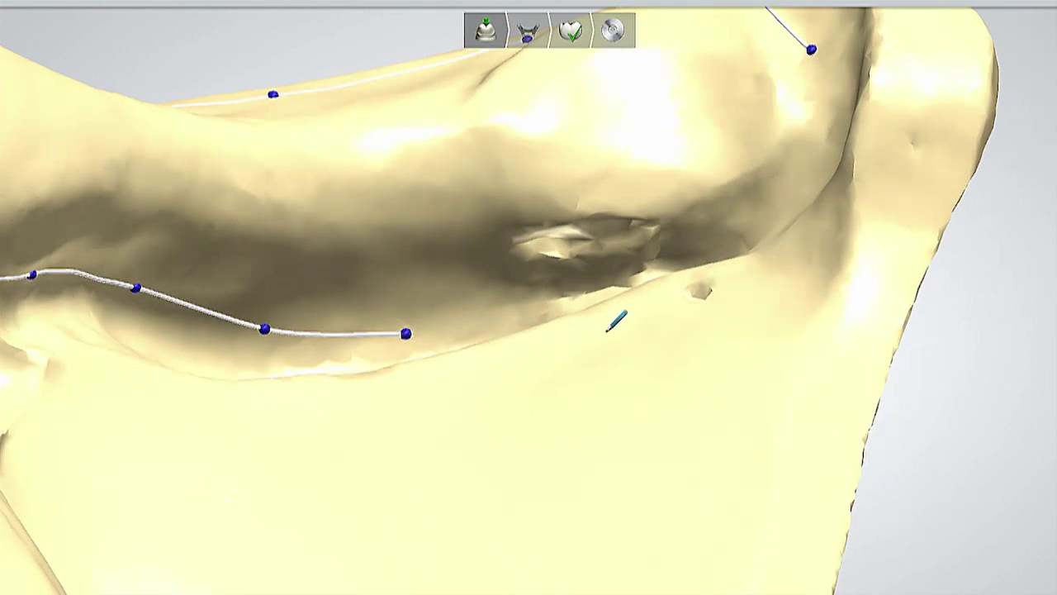
click(551, 300)
right_drag(675, 276, 636, 245)
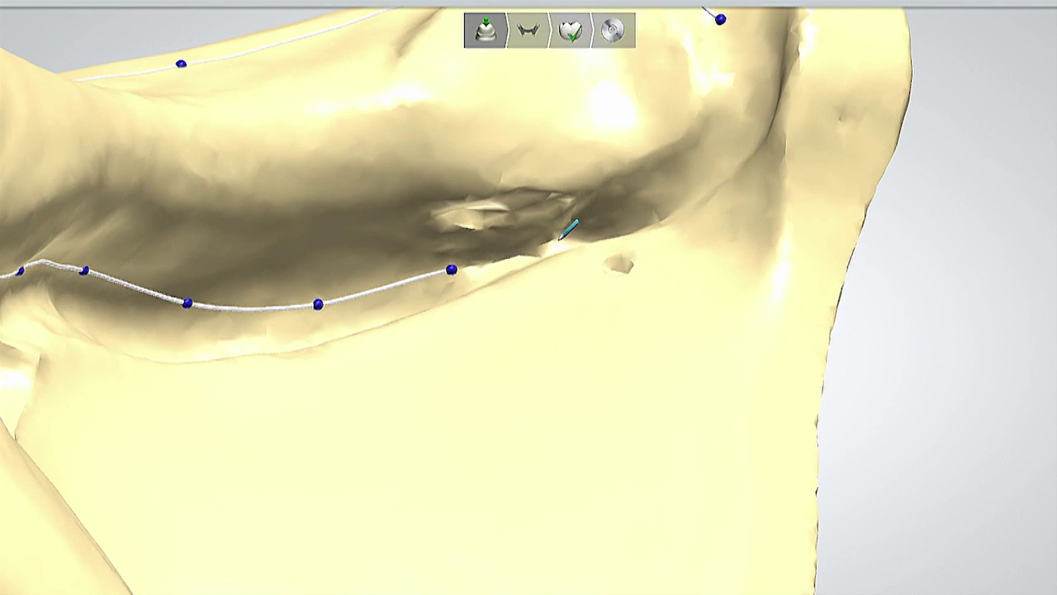
click(721, 19)
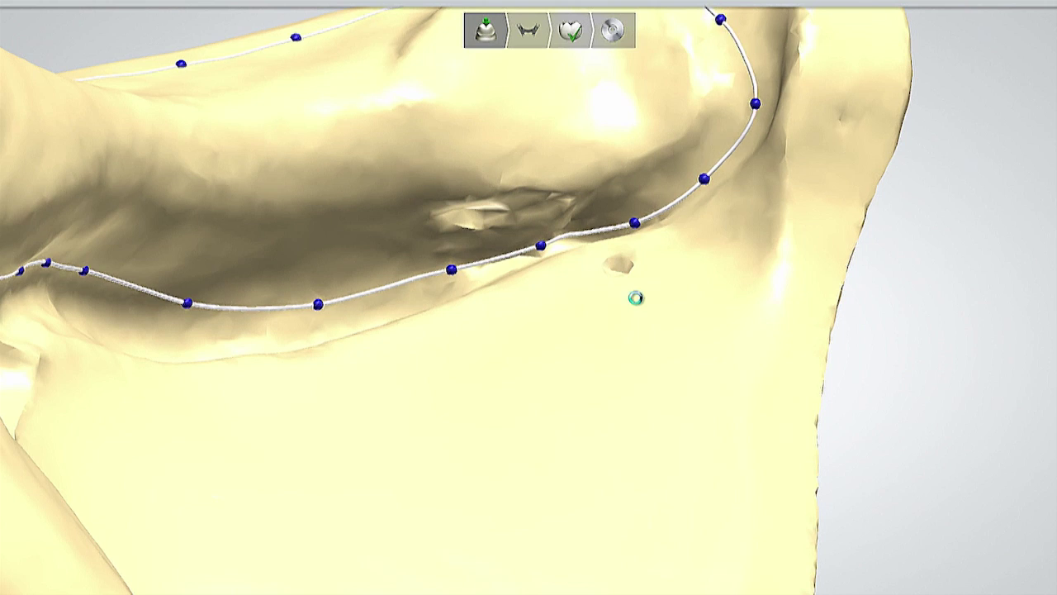
Step: Activate Fast edit spline on the denture border and round its outer contour around the retromolar pad
scroll(590, 317, down, 8)
right_drag(588, 315, 699, 418)
scroll(700, 424, up, 5)
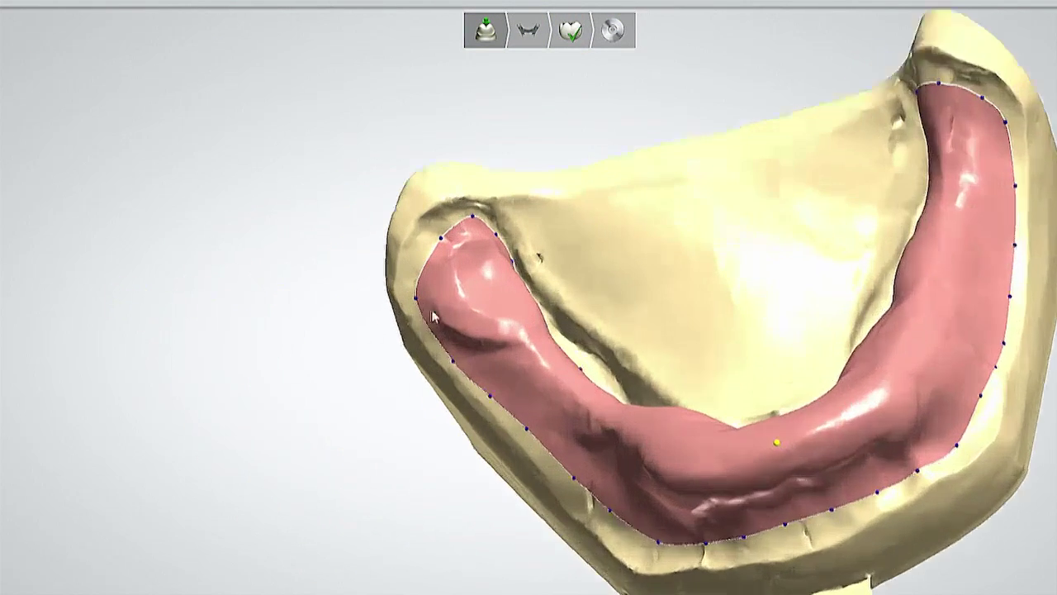
right_click(444, 184)
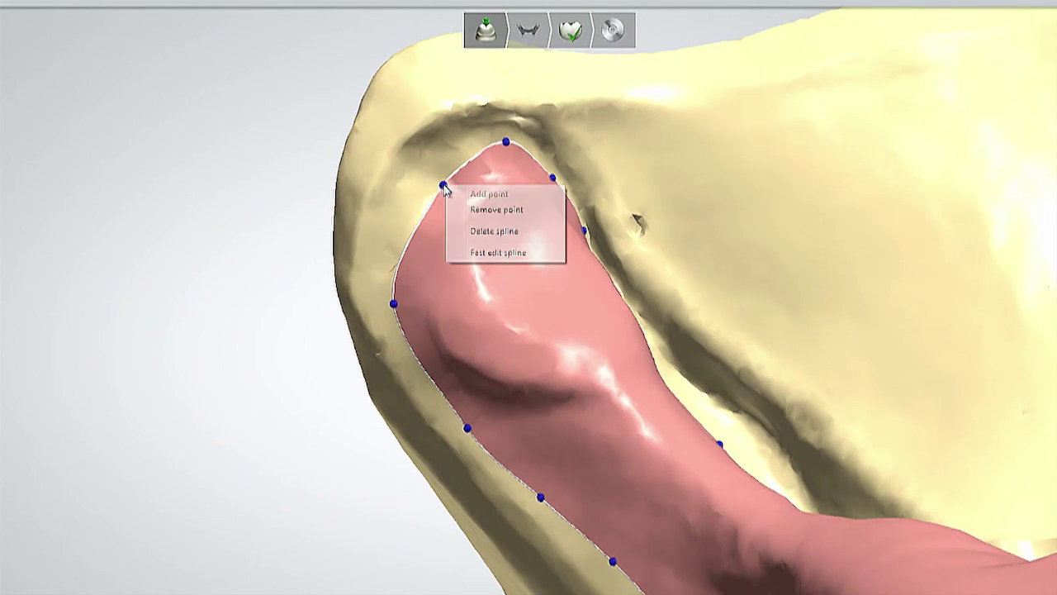
click(482, 253)
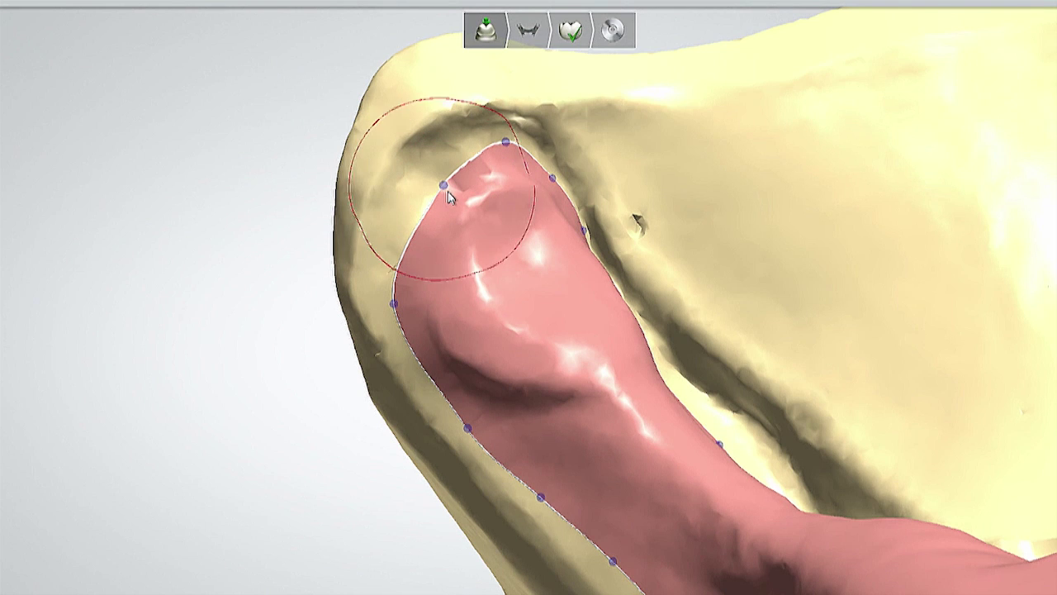
drag(440, 188, 421, 201)
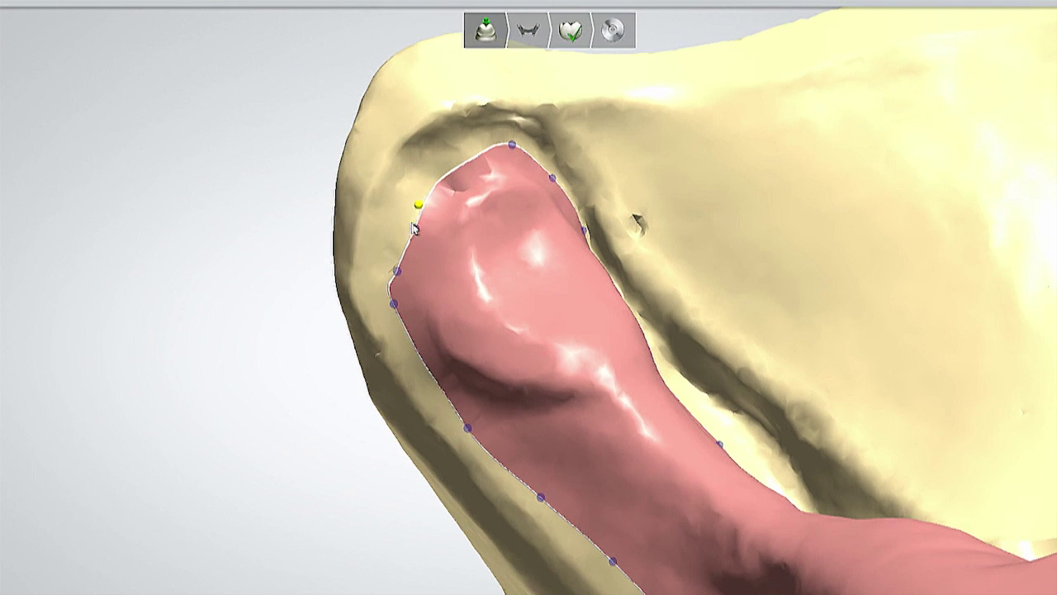
drag(401, 304, 410, 254)
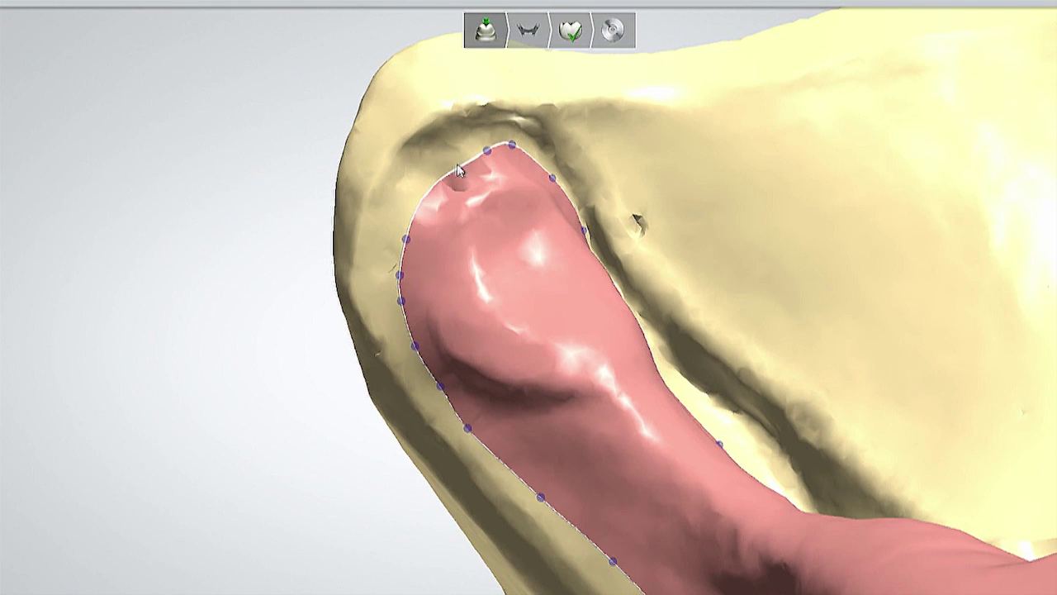
Step: Smooth the lingual section of the denture border below the ridge toward the retromolar area
scroll(288, 234, down, 8)
right_drag(482, 369, 450, 312)
scroll(449, 314, up, 10)
drag(335, 234, 351, 250)
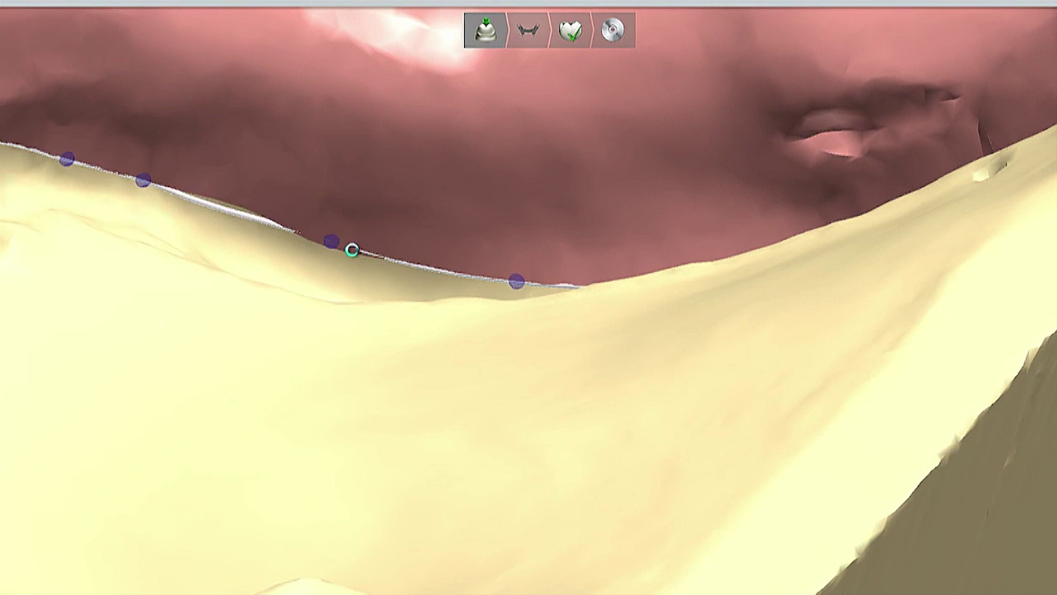
scroll(350, 250, down, 10)
right_drag(388, 323, 393, 284)
scroll(451, 207, up, 8)
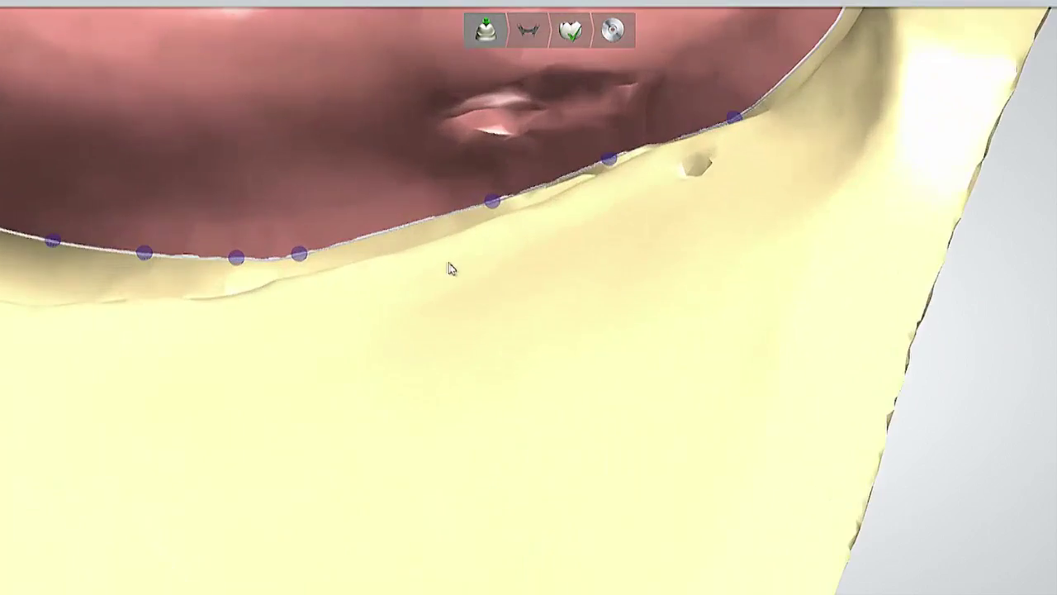
scroll(465, 292, down, 6)
right_drag(559, 275, 537, 250)
scroll(533, 247, up, 6)
scroll(532, 248, up, 2)
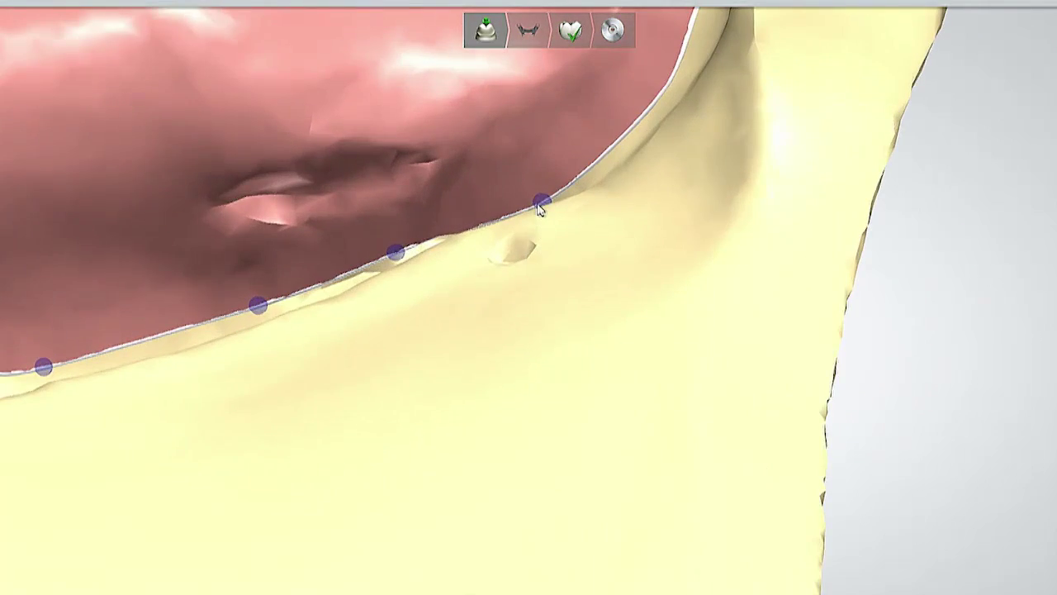
scroll(538, 199, down, 8)
right_drag(578, 231, 670, 363)
right_drag(670, 363, 578, 325)
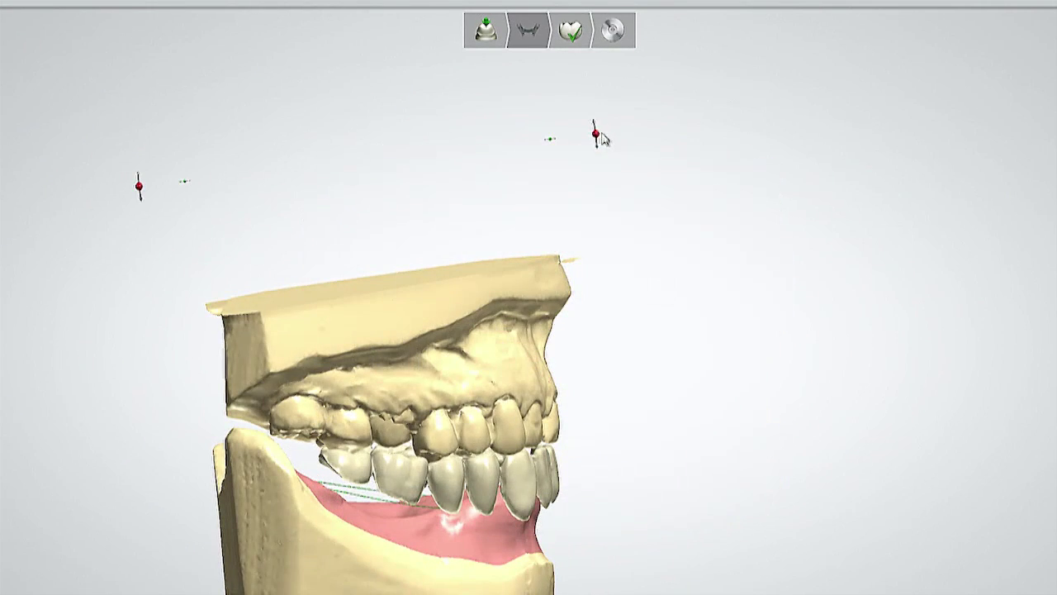
Step: Adjust the lower tooth arrangement with its posterior control points on both sides to fit the upper teeth
mouse_move(598, 138)
mouse_down()
mouse_move(600, 163)
mouse_move(607, 139)
mouse_up()
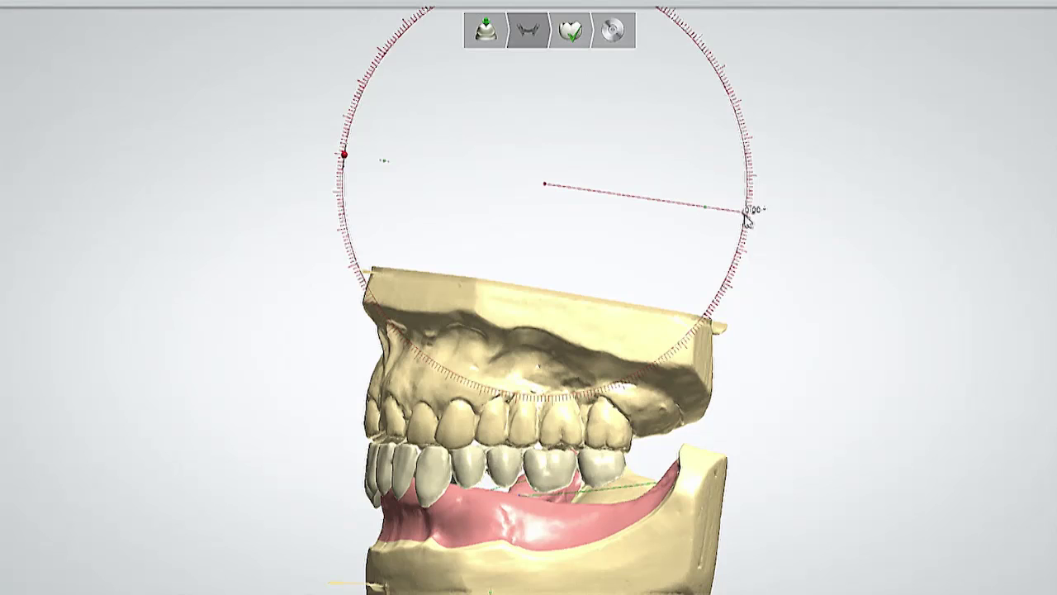
drag(750, 214, 745, 219)
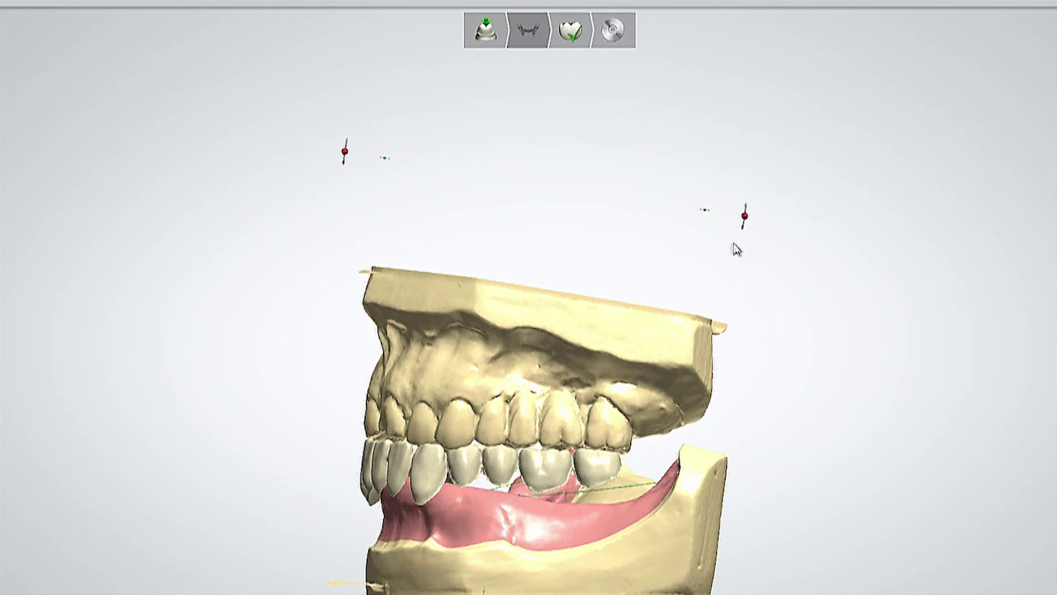
right_drag(624, 454, 668, 447)
right_drag(570, 466, 702, 490)
scroll(701, 485, up, 4)
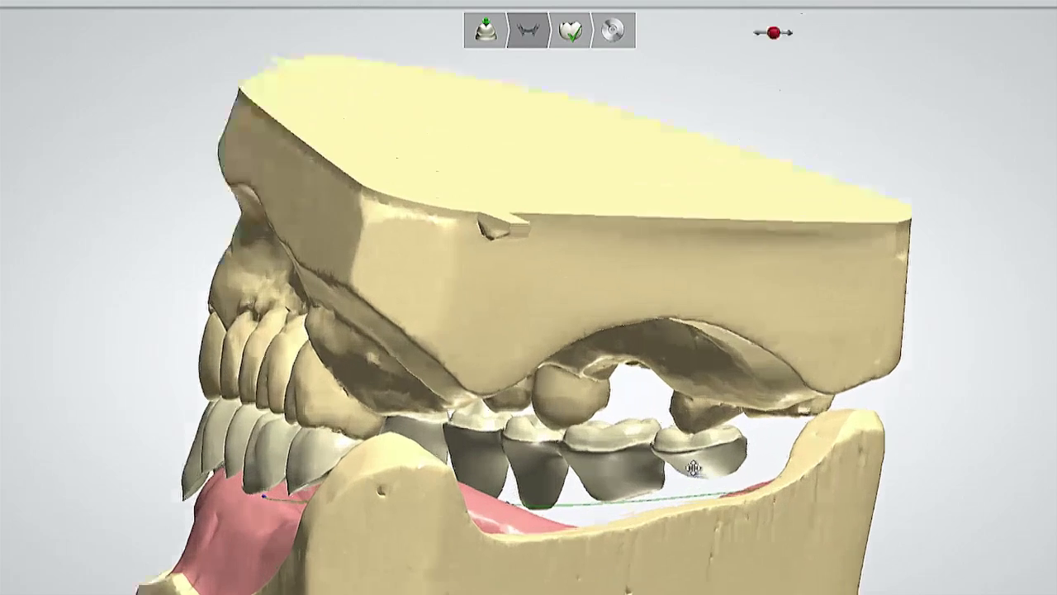
scroll(618, 292, down, 4)
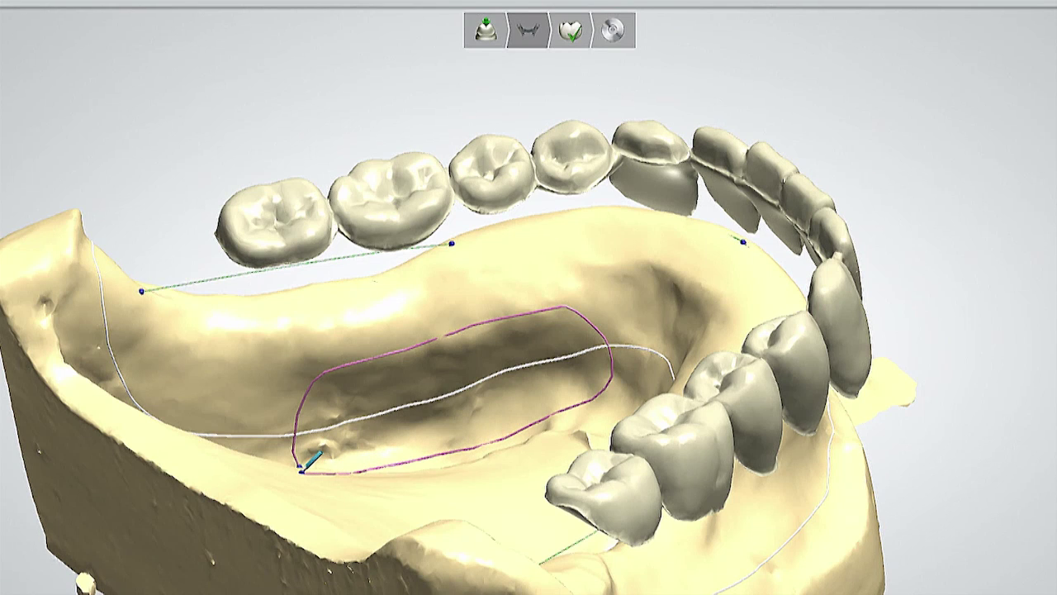
Step: Close the outline on the lingual side of the lower ridge and reshape its posterior lower corner using Fast edit spline
click(302, 471)
right_drag(303, 473, 314, 492)
scroll(325, 474, up, 4)
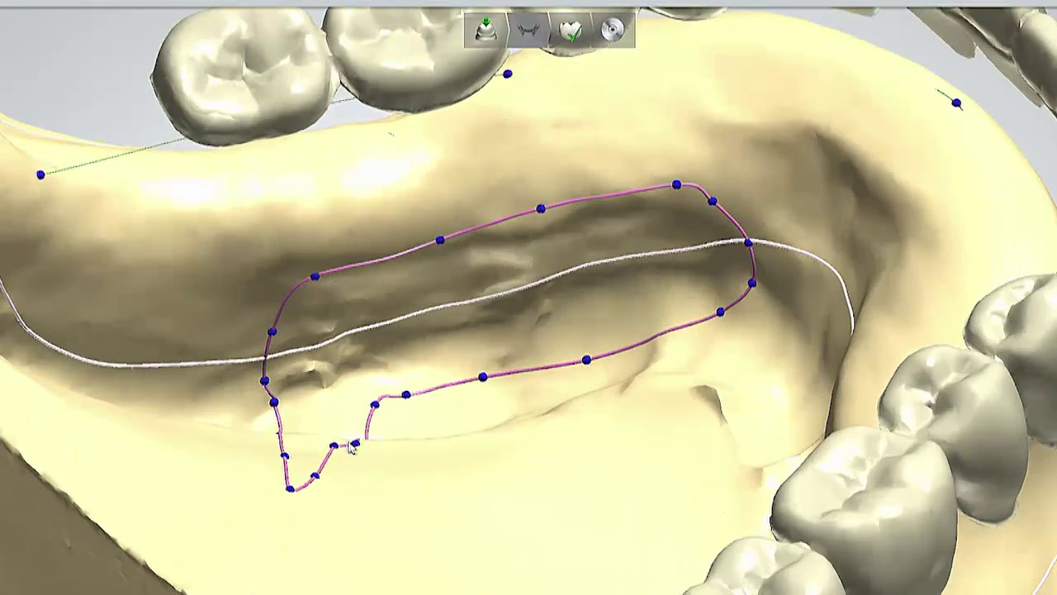
right_click(357, 446)
click(405, 510)
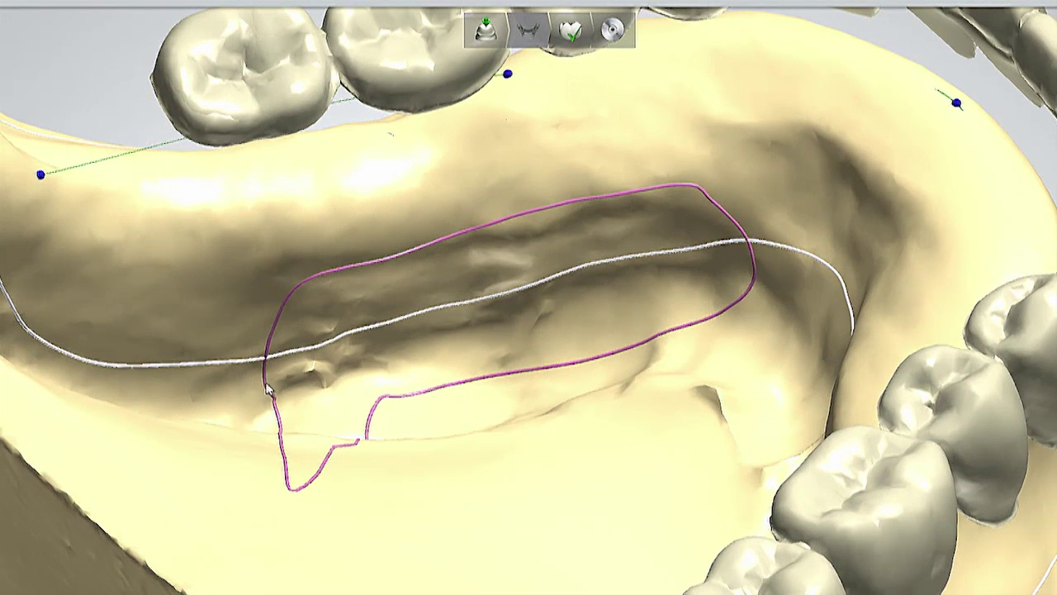
drag(376, 398, 391, 403)
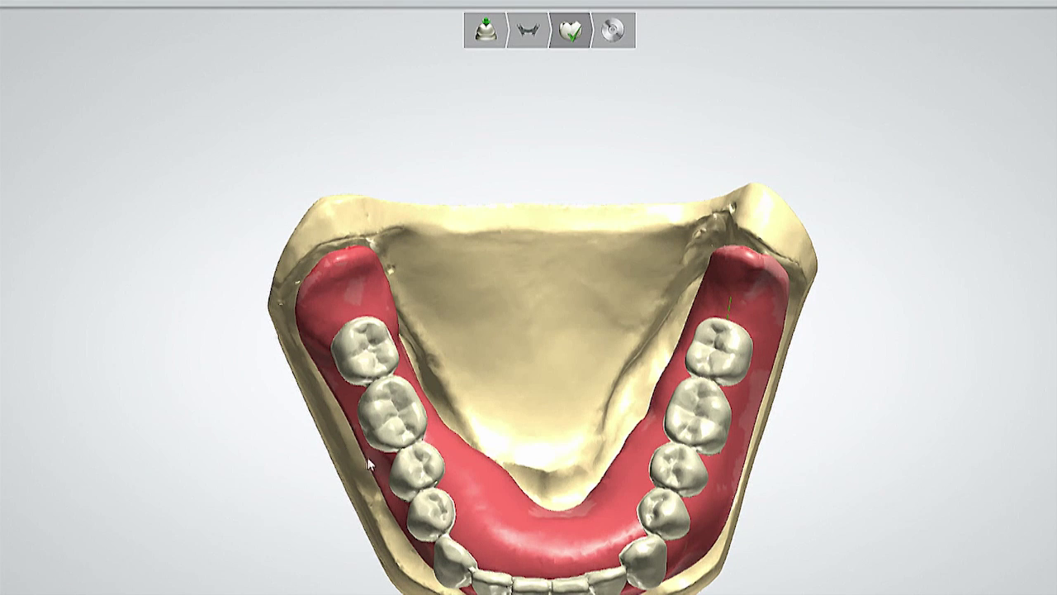
Step: Sculpt the gum on the cheek side of the denture around the necks of the molars
scroll(322, 405, up, 5)
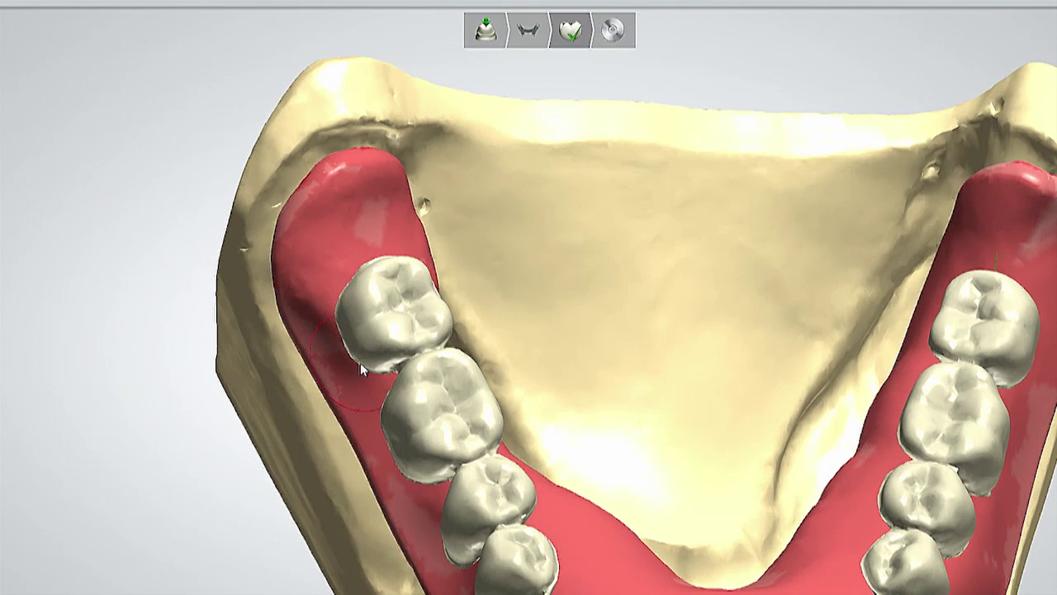
scroll(386, 379, up, 3)
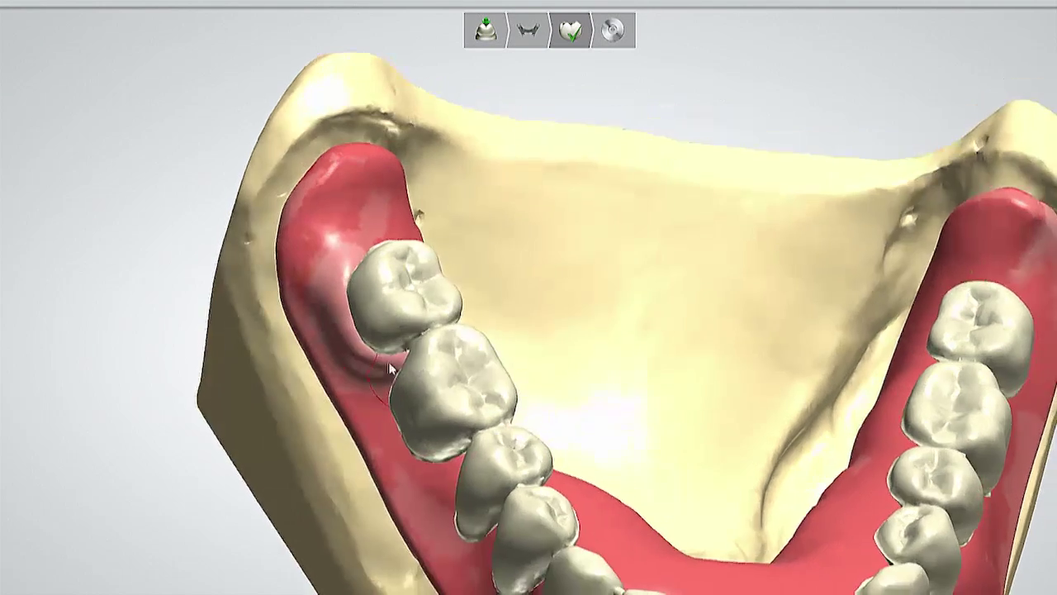
mouse_move(430, 345)
mouse_down()
mouse_move(400, 388)
mouse_move(394, 463)
mouse_move(462, 533)
mouse_move(448, 544)
mouse_move(399, 423)
mouse_move(410, 498)
mouse_up()
drag(519, 518, 522, 520)
scroll(330, 314, down, 3)
scroll(462, 471, up, 4)
mouse_move(446, 501)
mouse_down()
mouse_move(436, 522)
mouse_move(462, 549)
mouse_move(433, 537)
mouse_up()
Step: Continue sculpting the outer gum around the necks of the two premolars on the same side
scroll(434, 496, down, 3)
scroll(475, 450, up, 3)
mouse_move(433, 351)
mouse_down()
mouse_move(413, 415)
mouse_move(460, 465)
mouse_move(537, 432)
mouse_up()
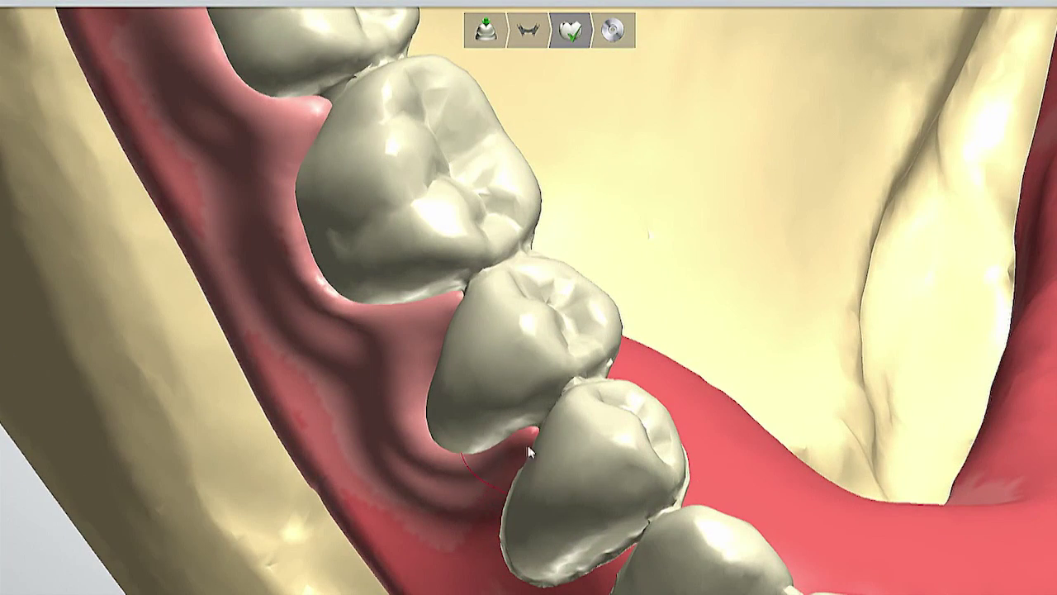
scroll(543, 425, down, 5)
scroll(316, 349, up, 5)
mouse_move(299, 400)
mouse_down()
mouse_move(322, 429)
mouse_move(360, 423)
mouse_up()
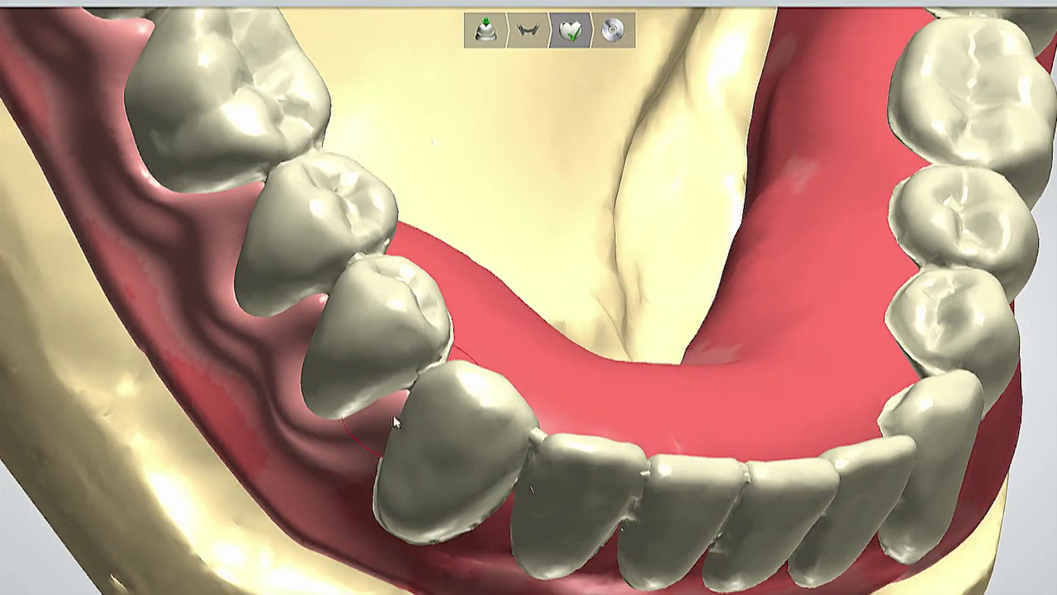
Step: Shape the outer gum around the canine on the same side
scroll(393, 414, down, 5)
scroll(327, 482, up, 5)
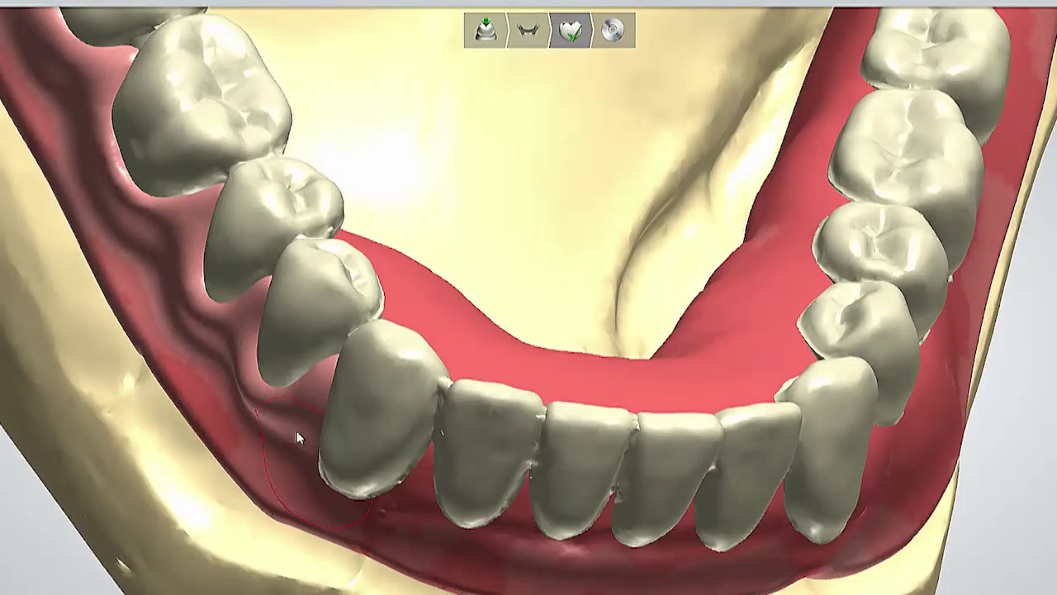
scroll(299, 438, up, 3)
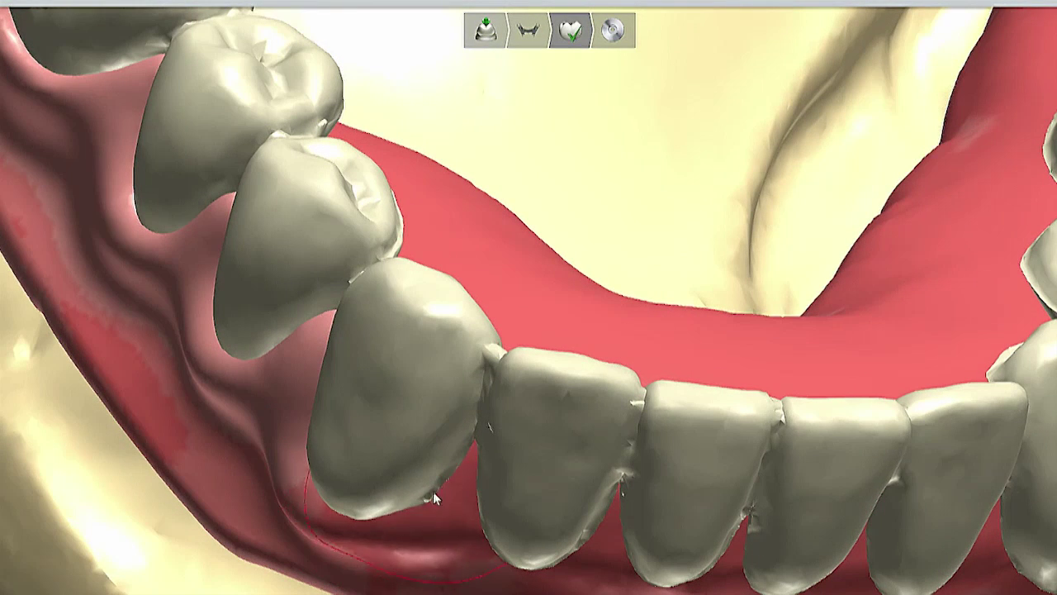
drag(459, 464, 255, 401)
Step: Build up and contour the front gum around the lateral and central incisors beside the sculpted canine
scroll(254, 401, down, 5)
mouse_move(254, 400)
right_down()
mouse_move(297, 454)
mouse_move(223, 512)
mouse_move(249, 524)
right_up()
scroll(256, 367, up, 8)
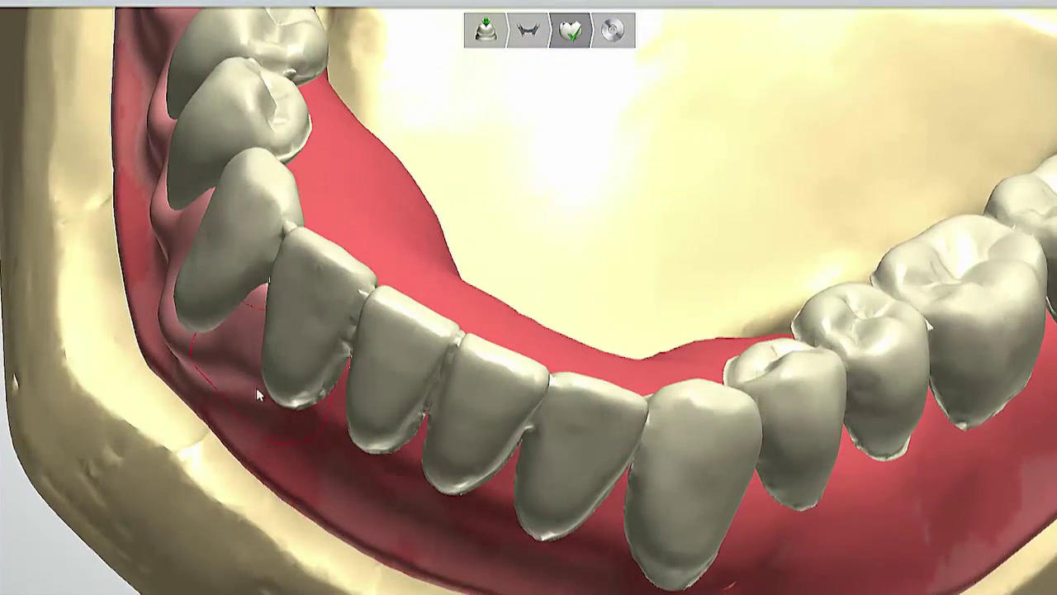
mouse_move(350, 352)
mouse_down()
mouse_move(251, 393)
mouse_move(360, 351)
mouse_up()
drag(337, 438, 400, 462)
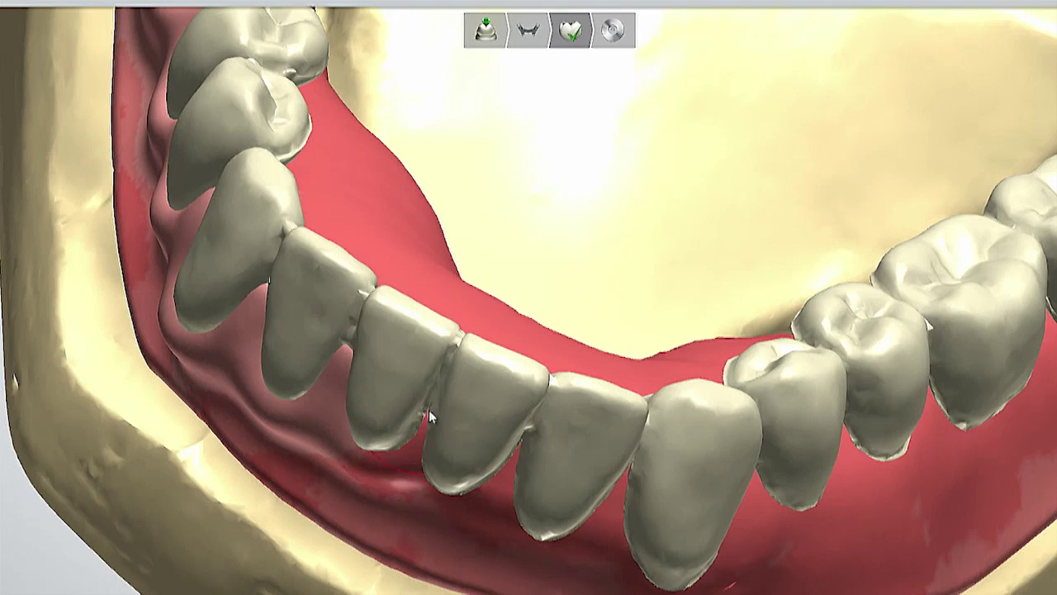
mouse_move(430, 415)
mouse_down()
mouse_move(346, 435)
mouse_move(414, 431)
mouse_move(434, 396)
mouse_up()
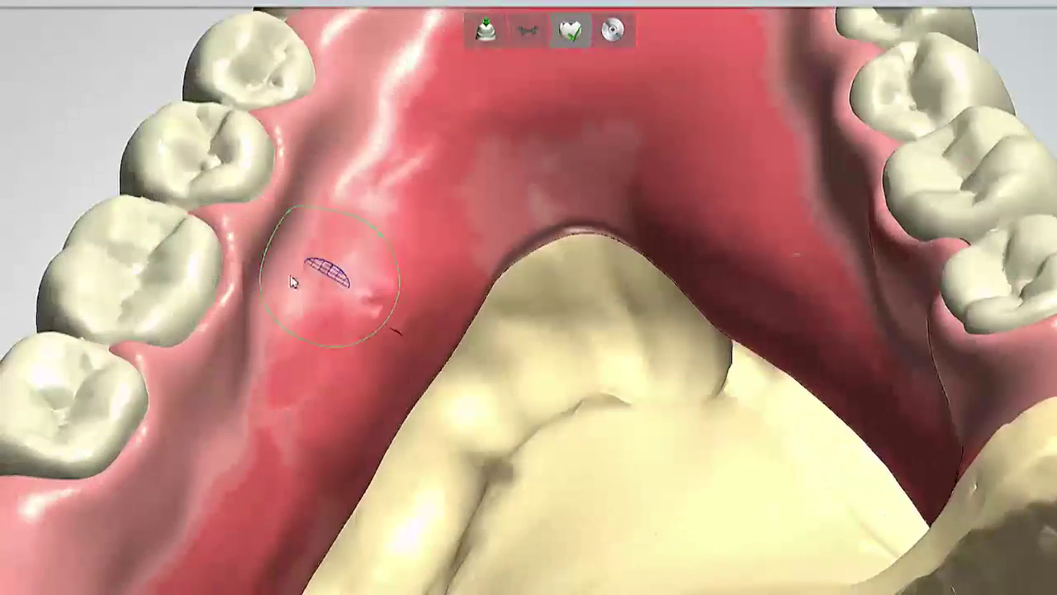
Step: Build up and smooth the tongue-side gum below the premolars and molars on both sides of the arch
mouse_move(306, 279)
mouse_down()
mouse_move(276, 295)
mouse_move(342, 189)
mouse_move(333, 170)
mouse_move(266, 309)
mouse_up()
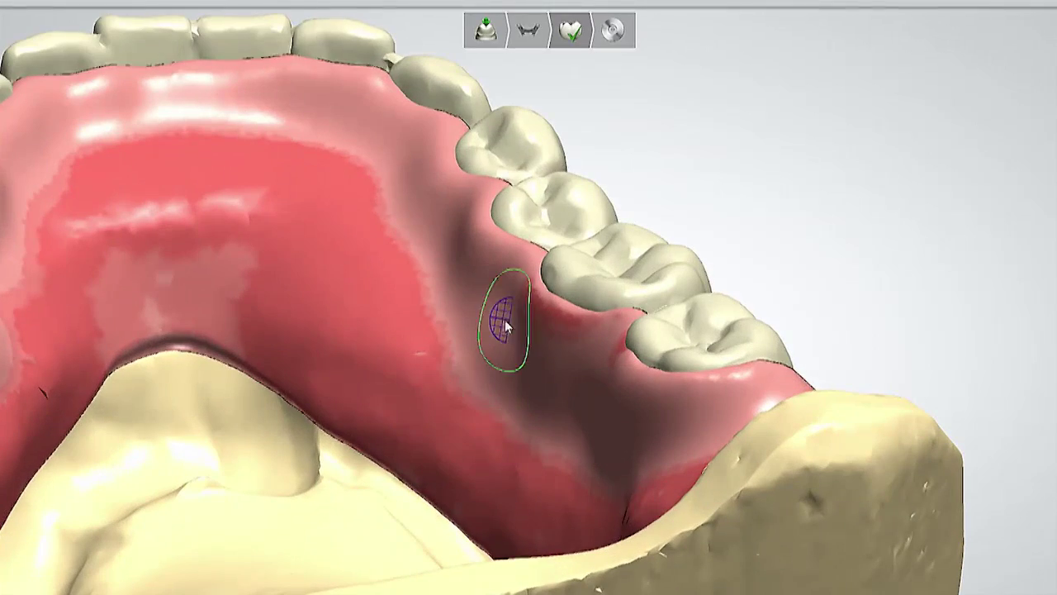
mouse_move(503, 314)
mouse_down()
mouse_move(518, 414)
mouse_move(505, 389)
mouse_move(491, 427)
mouse_up()
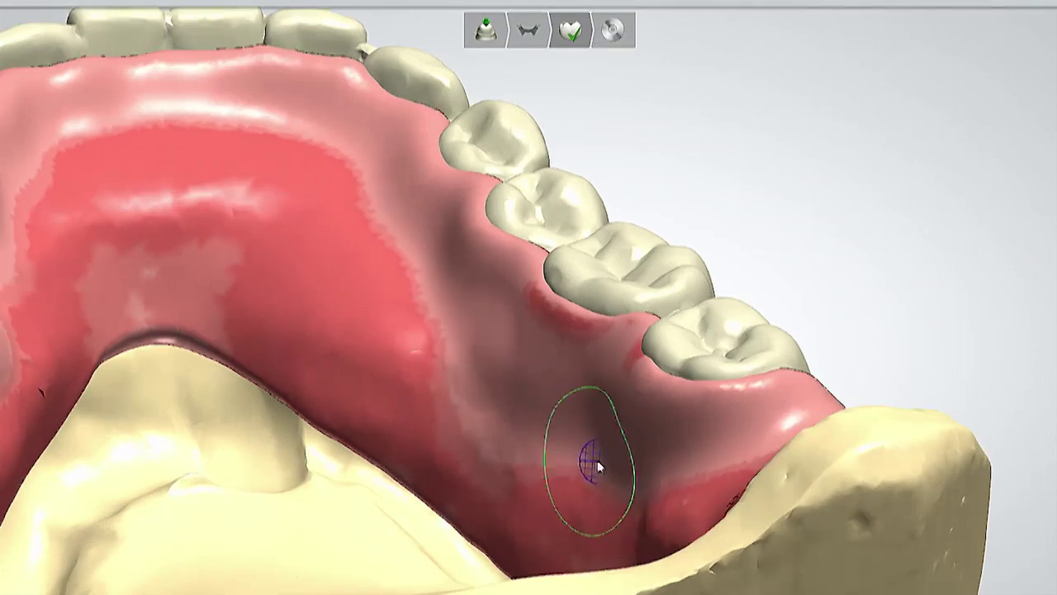
drag(599, 467, 590, 484)
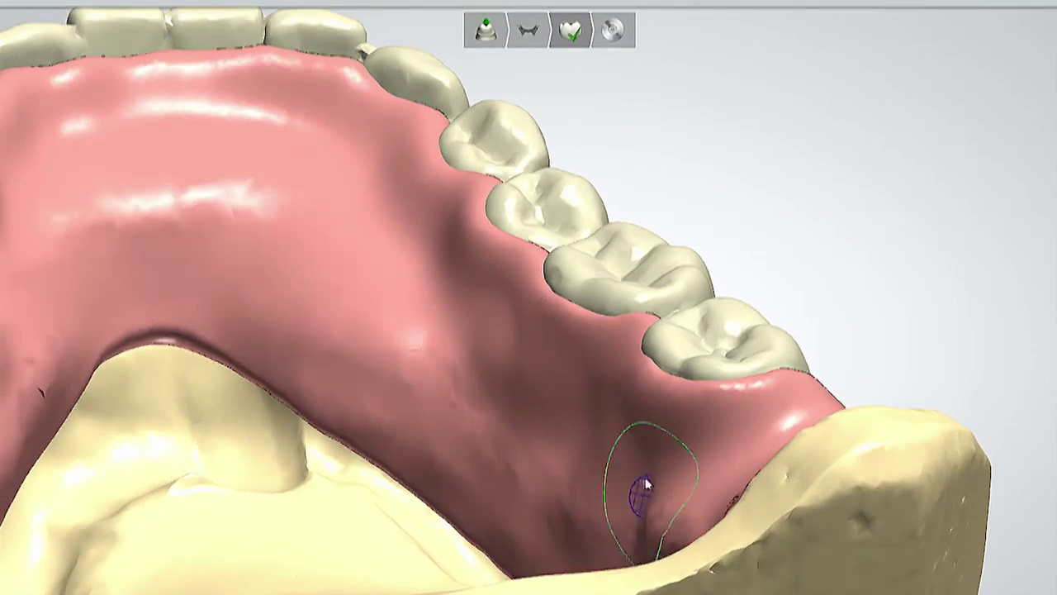
drag(642, 498, 514, 413)
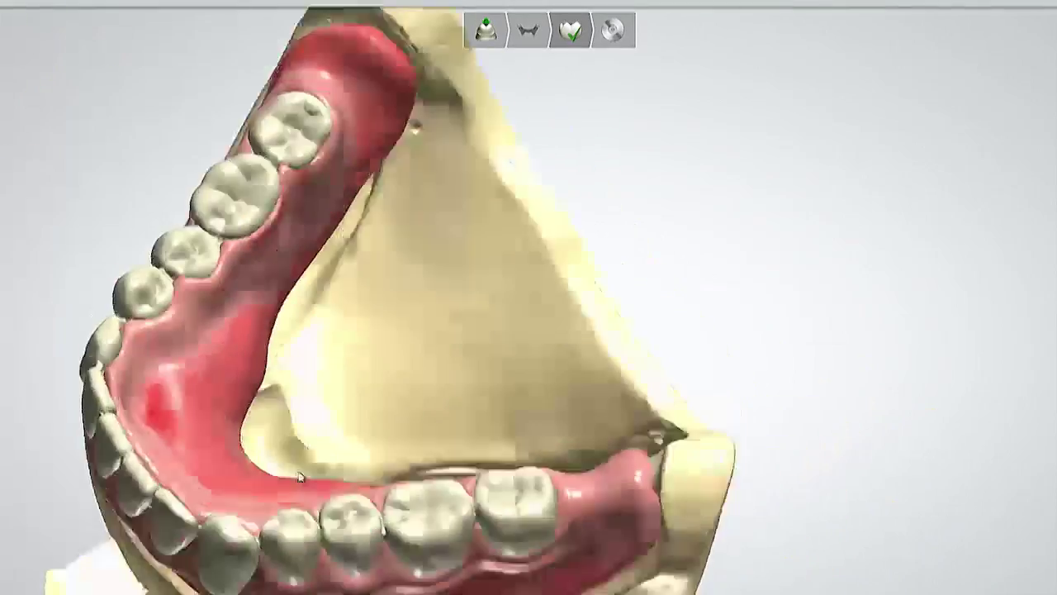
Step: Refine the outer gum surface below the front teeth and canine down towards the denture border
scroll(144, 407, up, 5)
drag(114, 393, 121, 452)
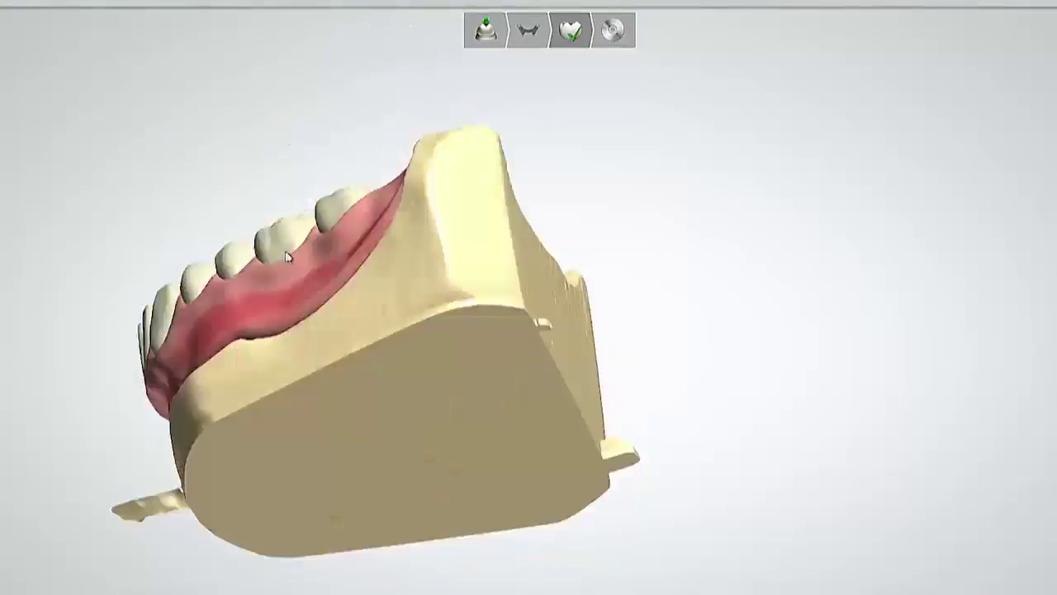
right_drag(190, 371, 242, 322)
scroll(248, 335, up, 2)
scroll(256, 347, up, 3)
scroll(240, 394, up, 2)
mouse_move(240, 394)
right_down()
mouse_move(229, 380)
mouse_move(207, 413)
right_up()
drag(69, 390, 283, 343)
right_drag(284, 343, 256, 330)
mouse_move(239, 356)
mouse_down()
mouse_move(163, 366)
mouse_move(356, 324)
mouse_move(541, 252)
mouse_move(216, 444)
mouse_up()
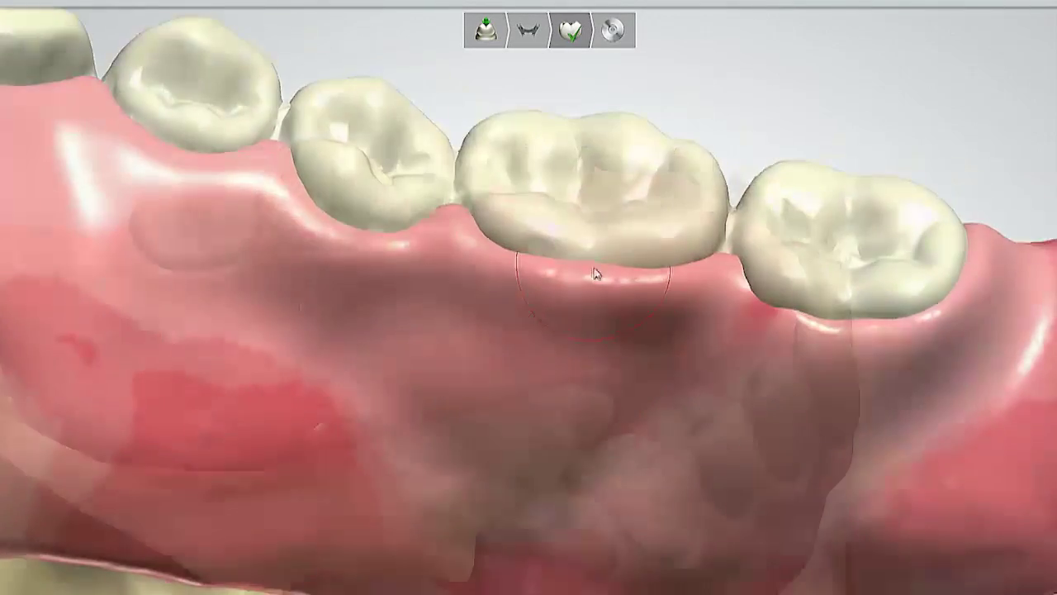
Step: Smooth the tongue-side gum margin along the first molar up to the papilla between the two molars
scroll(597, 273, up, 2)
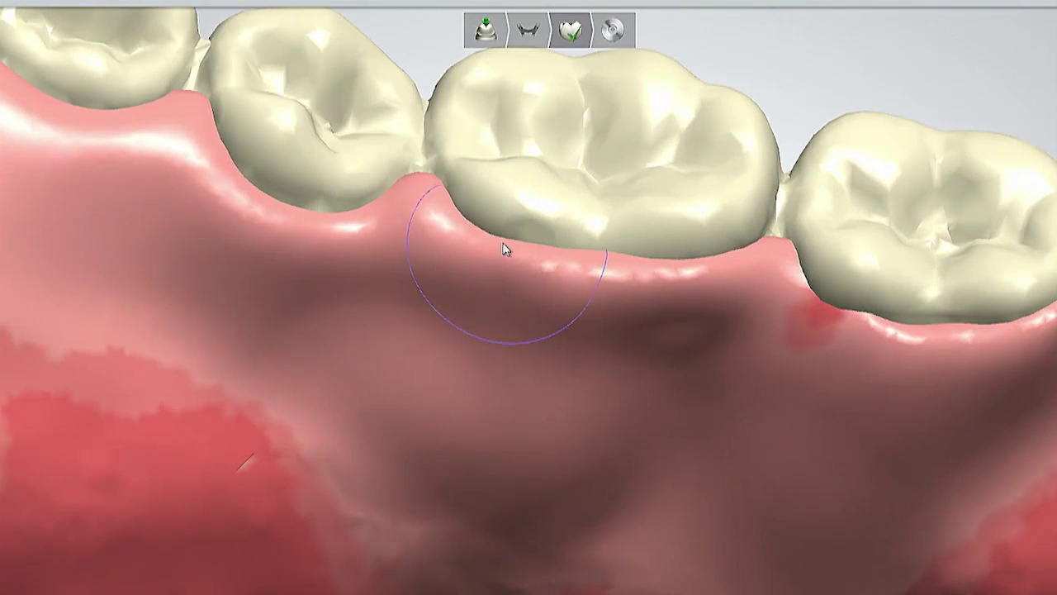
mouse_move(504, 249)
mouse_down()
mouse_move(656, 271)
mouse_move(729, 251)
mouse_up()
scroll(748, 275, down, 2)
right_drag(749, 275, 779, 234)
scroll(779, 234, up, 2)
scroll(755, 174, up, 2)
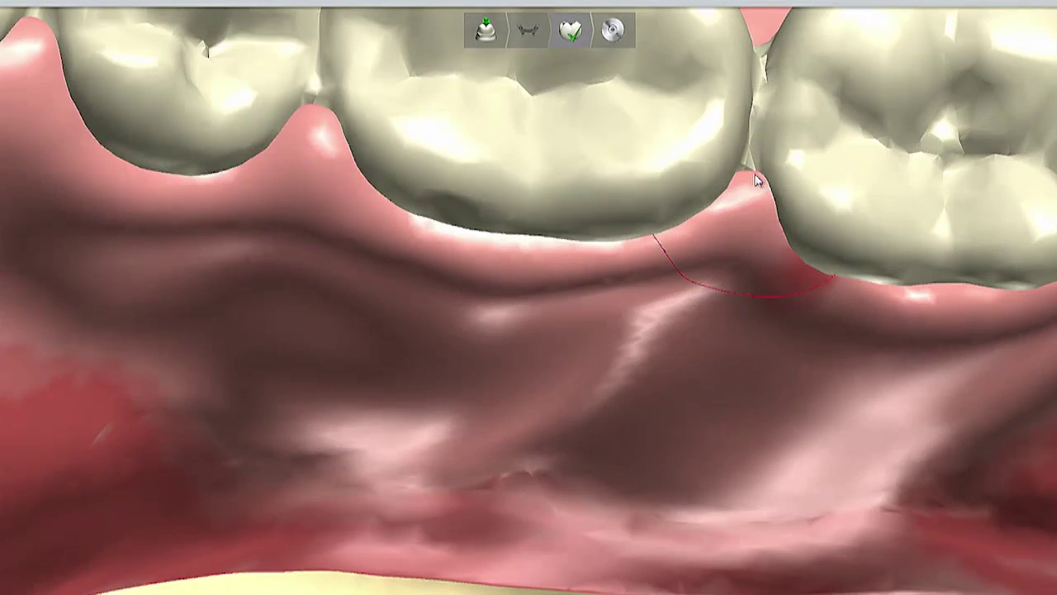
scroll(574, 276, down, 5)
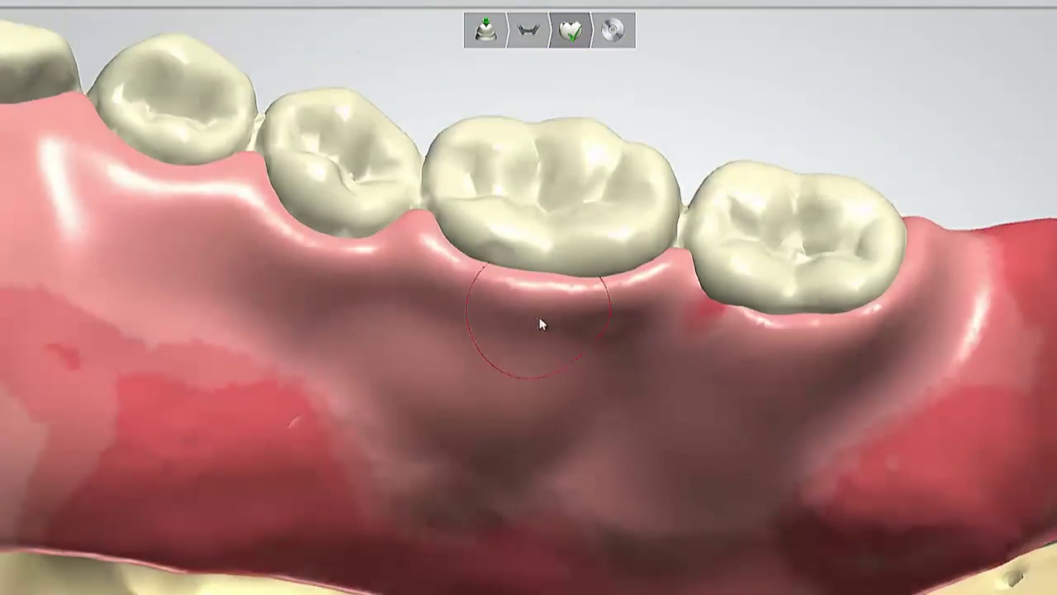
Step: Smooth the tongue-side gum surface from below the canine and premolars back to the first molar
scroll(578, 316, down, 5)
scroll(550, 407, up, 2)
scroll(355, 276, up, 2)
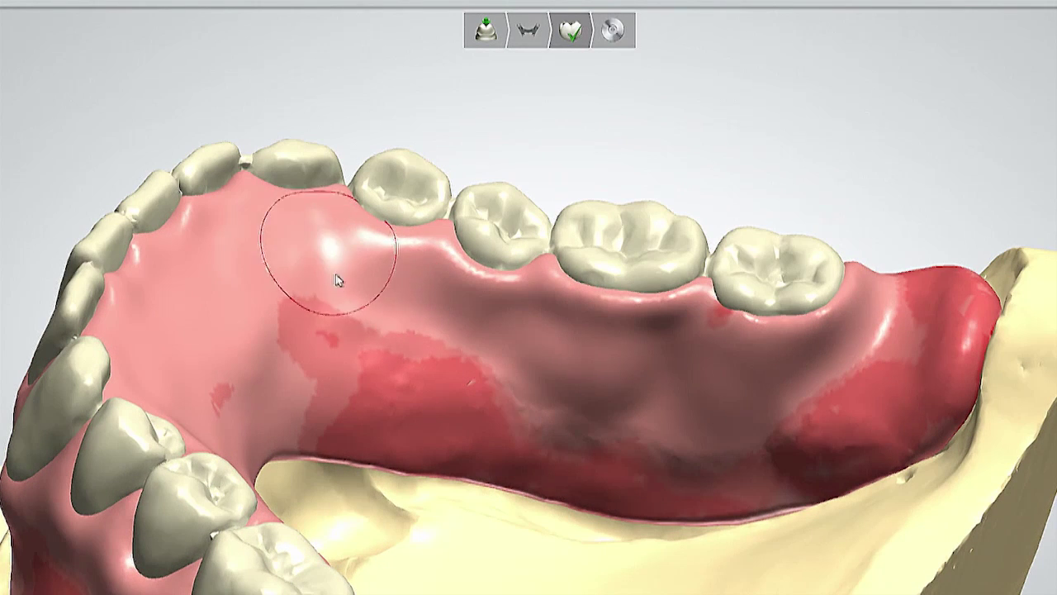
scroll(357, 374, up, 1)
mouse_move(357, 371)
mouse_down()
mouse_move(405, 314)
mouse_move(564, 346)
mouse_up()
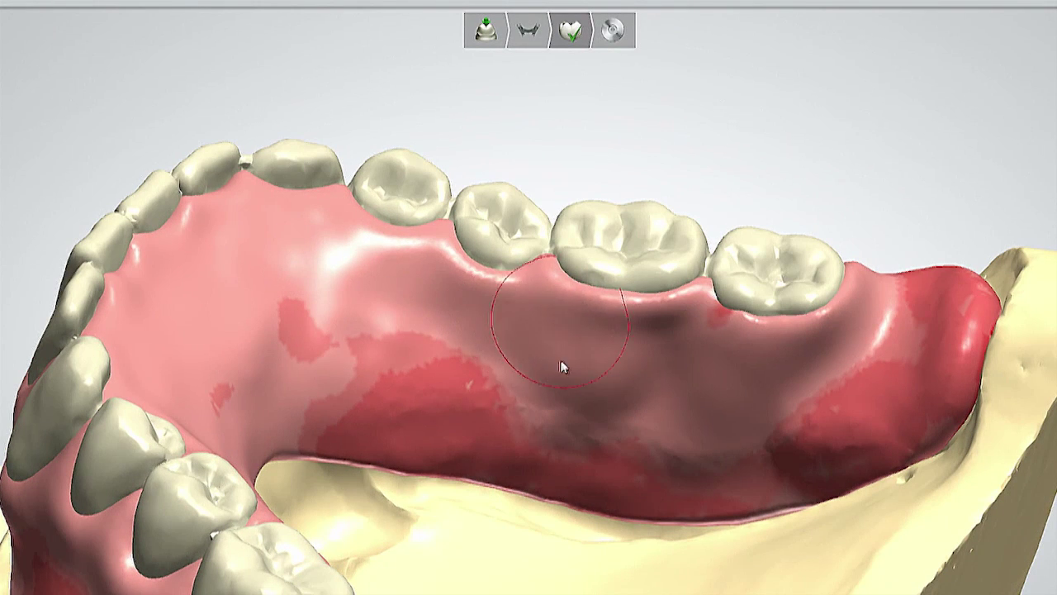